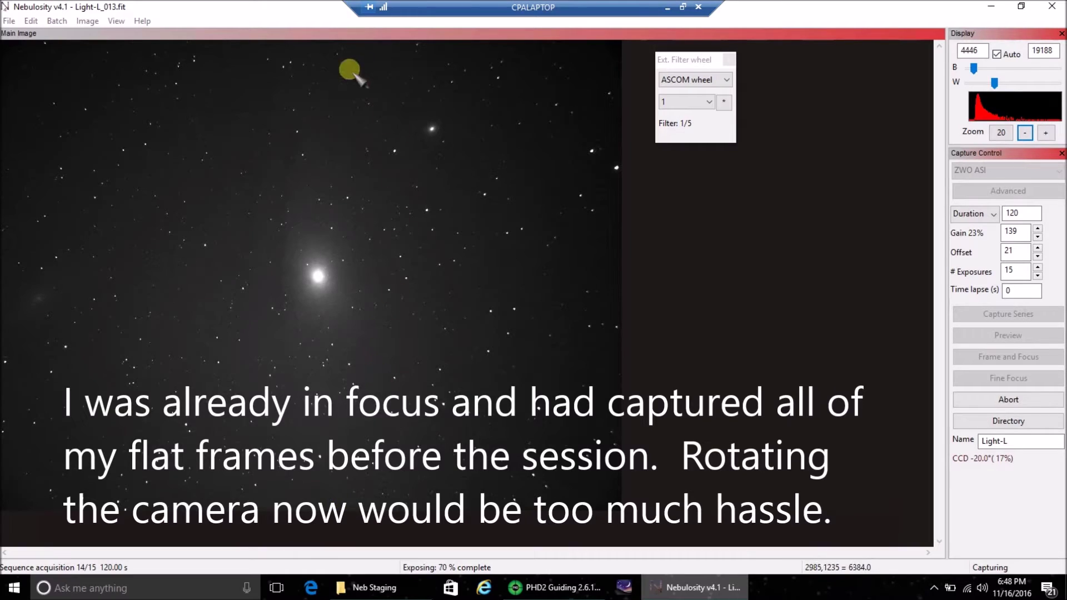
# Clear a marked star-field strip, then bring up PHD2 guiding showing 0.18 RMS and HFD 3.55.
pyautogui.moveTo(387, 441); pyautogui.dragTo(377, 182)
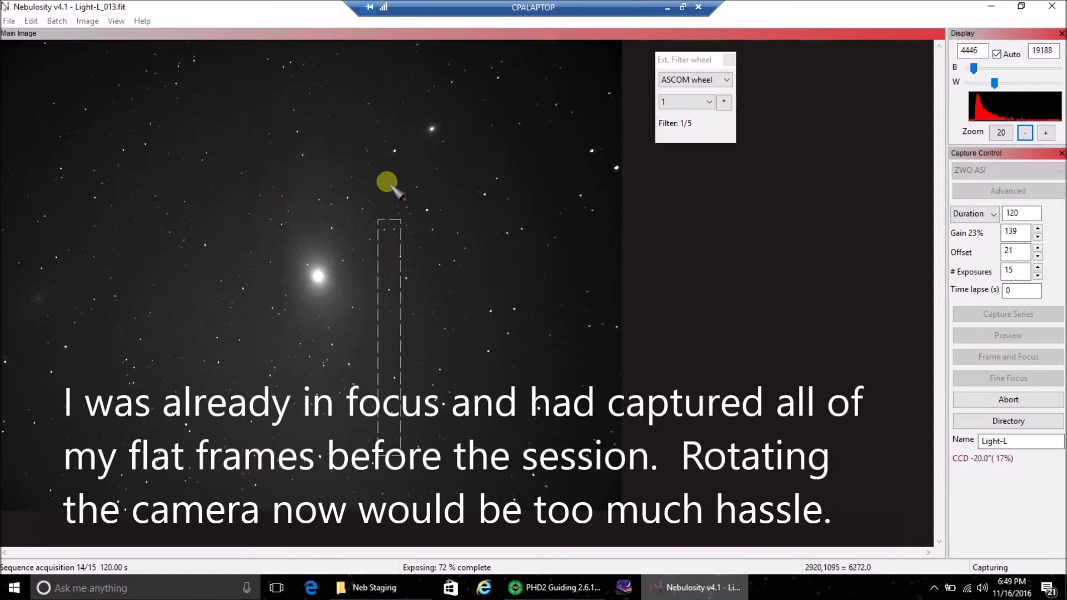
pyautogui.click(421, 175)
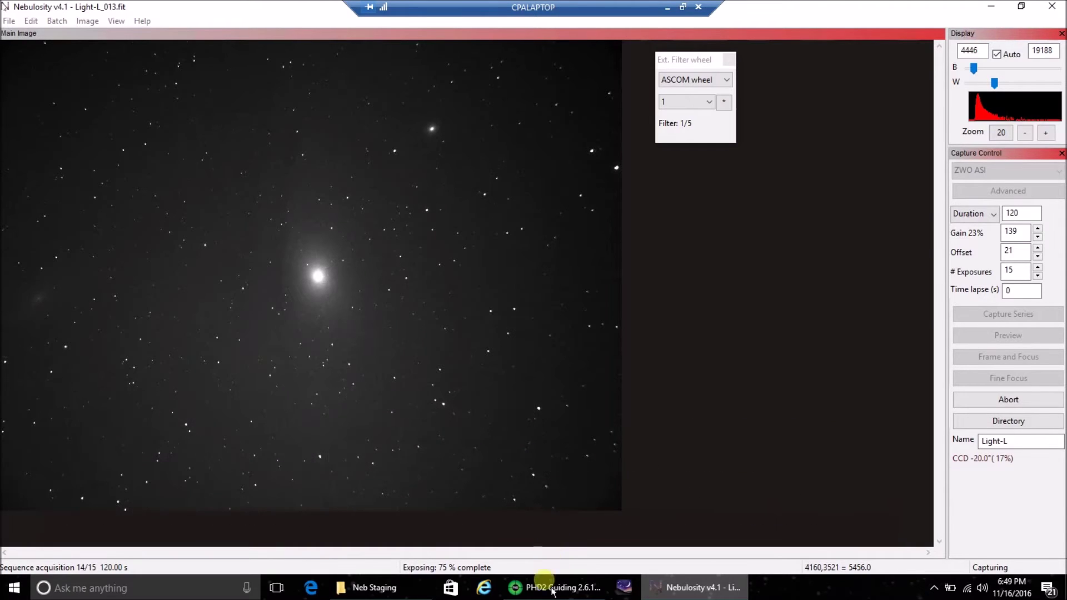
pyautogui.click(551, 590)
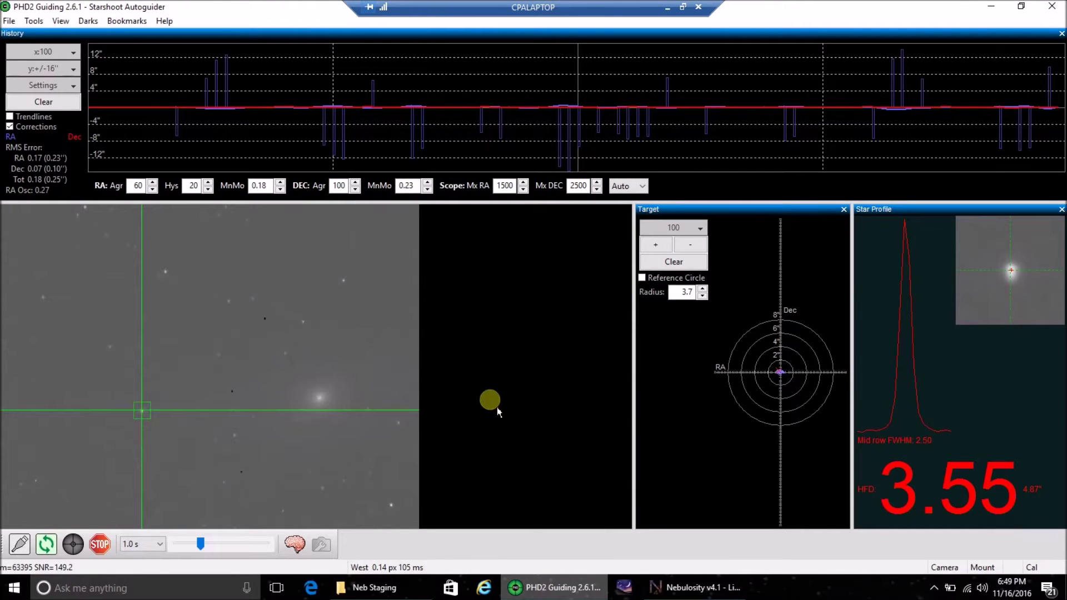